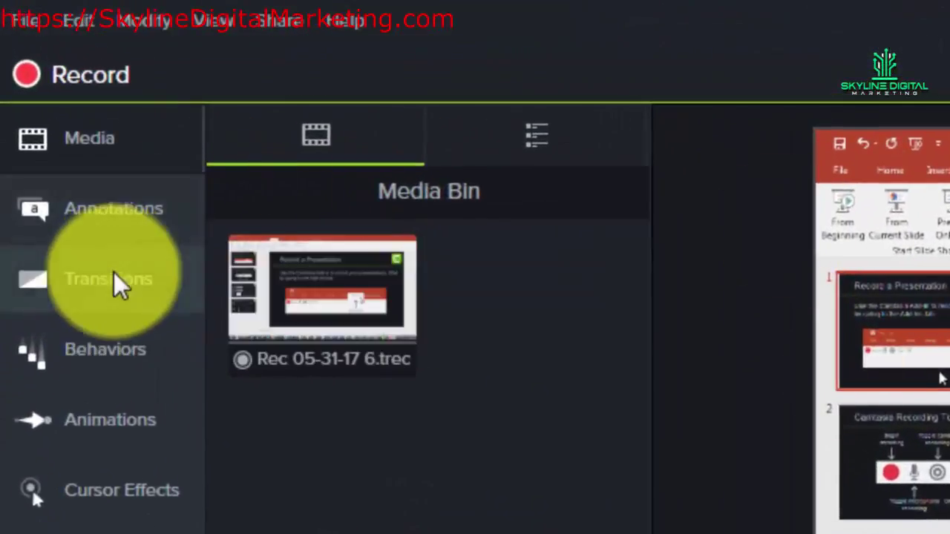
Show the Transitions library in place of the media bin
click(103, 288)
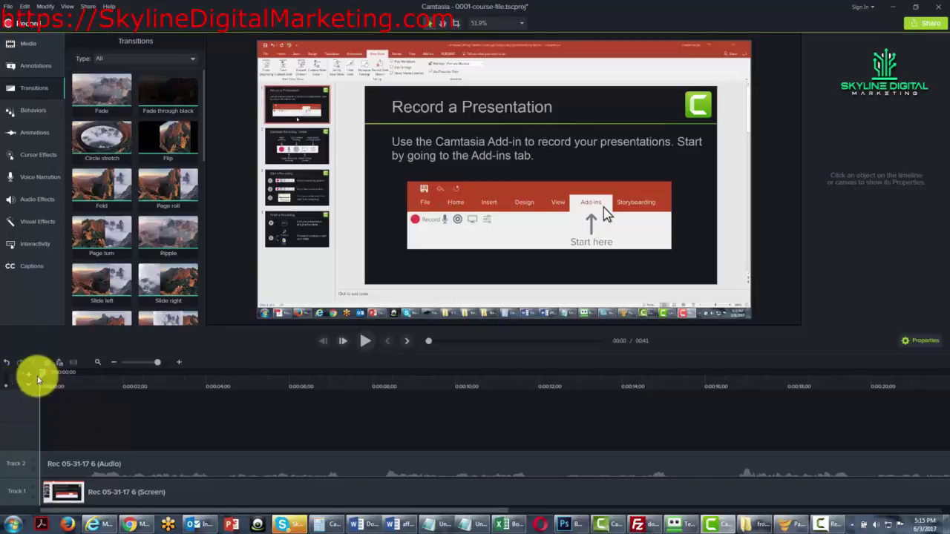
Split both the screen and audio clips at the slide change around 0:00:07;09
drag(43, 375, 346, 378)
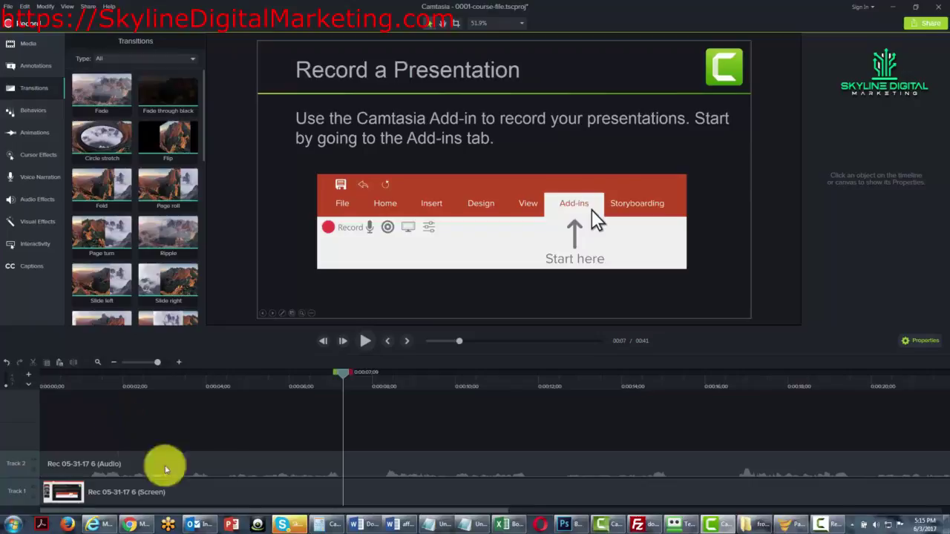
click(303, 466)
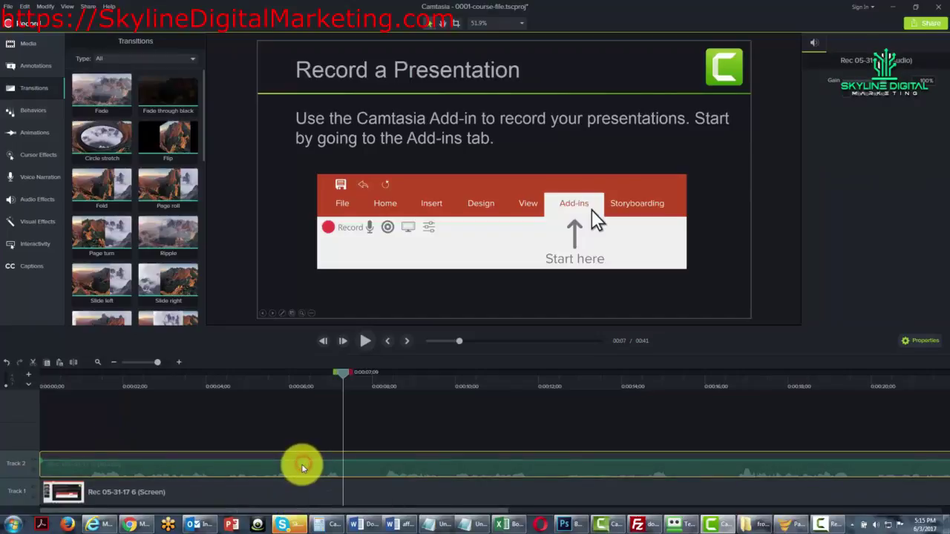
click(301, 502)
click(301, 502)
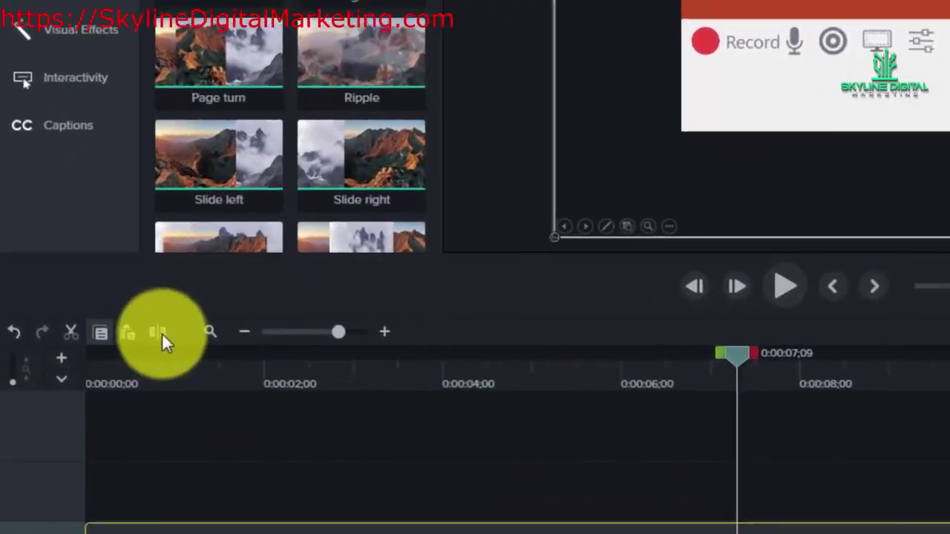
click(160, 333)
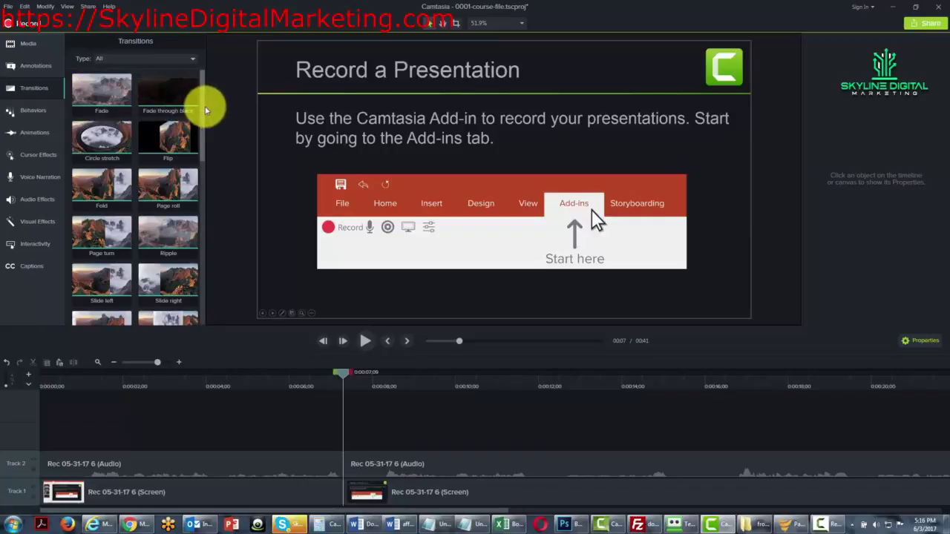
Browse the Fades, Movement and Objects transition categories
mouse_move(204, 107)
mouse_down()
mouse_move(201, 282)
mouse_move(189, 106)
mouse_up()
click(186, 58)
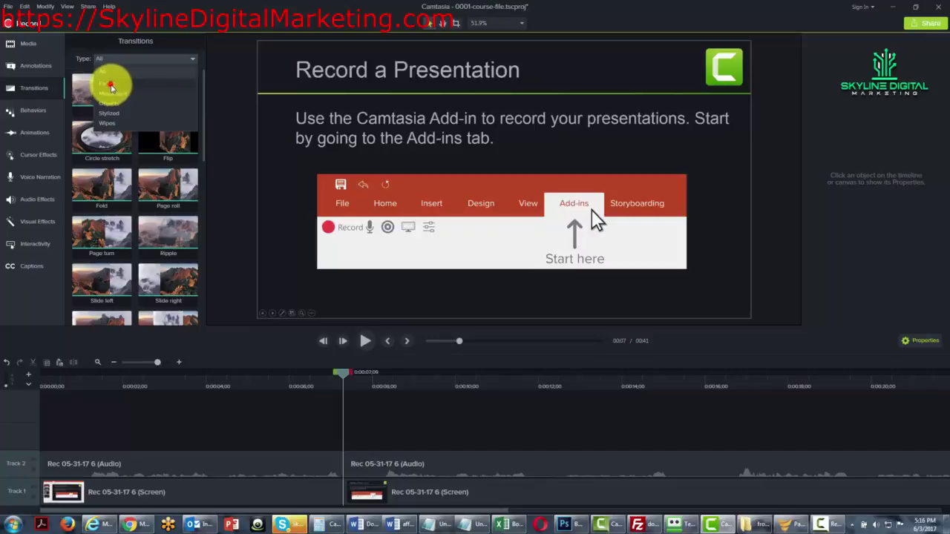
click(111, 83)
click(179, 63)
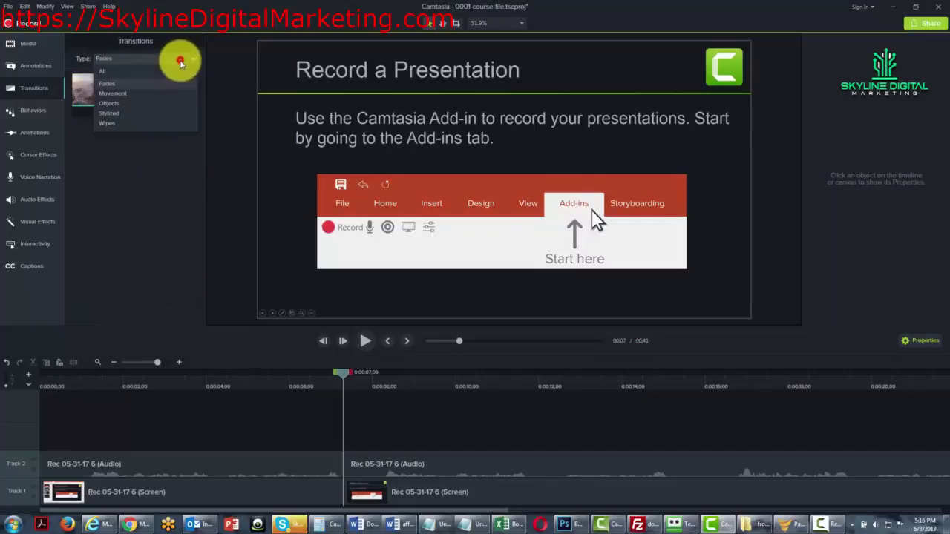
click(110, 96)
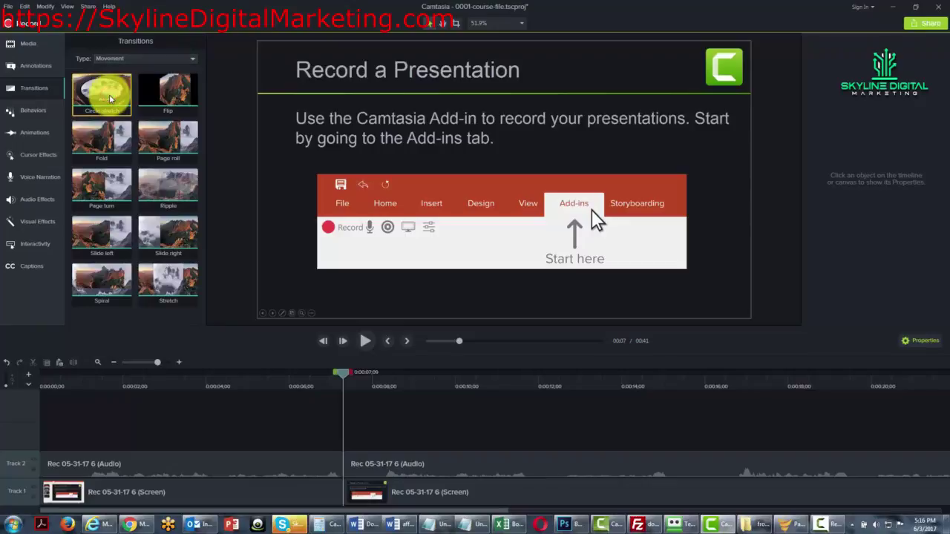
click(180, 59)
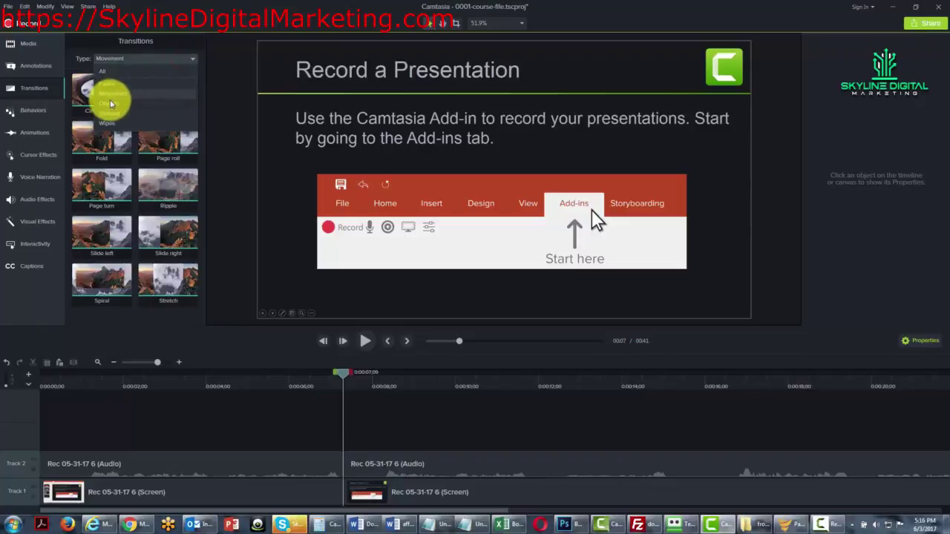
click(109, 104)
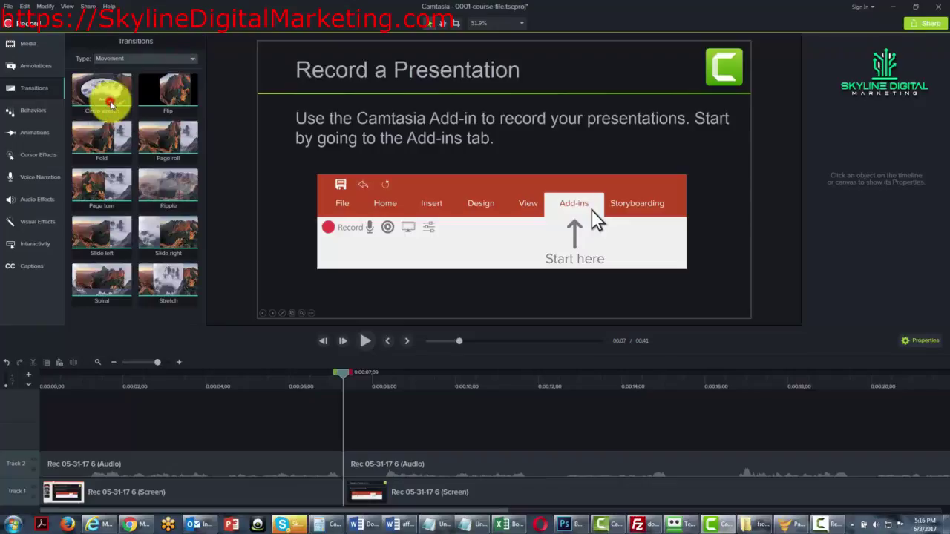
Browse the Stylized and Wipes categories, then return to Movement to list Flip
click(182, 58)
click(113, 111)
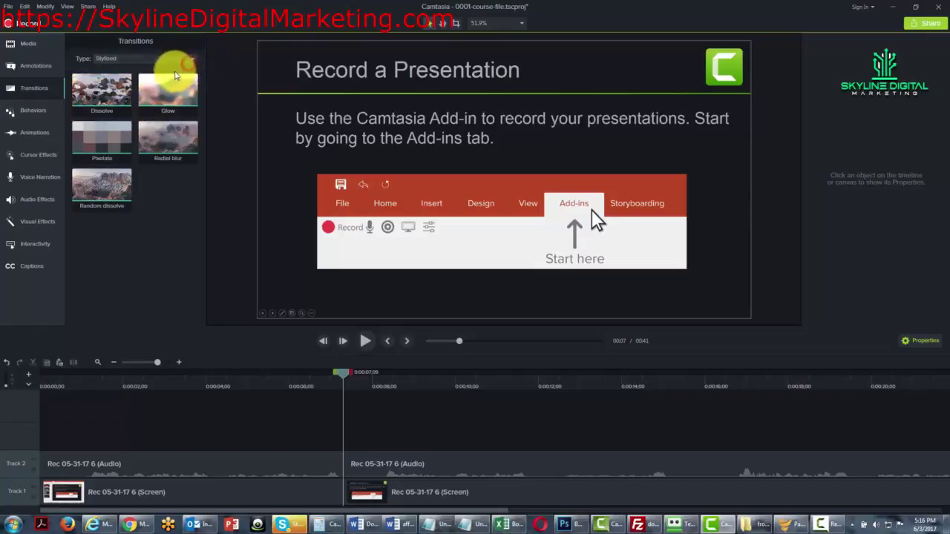
click(187, 59)
click(114, 124)
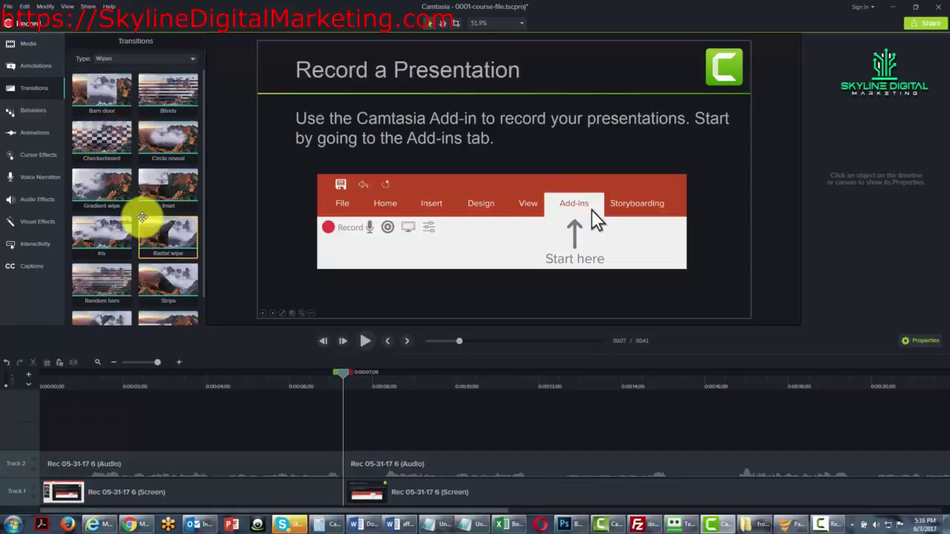
click(191, 61)
click(102, 89)
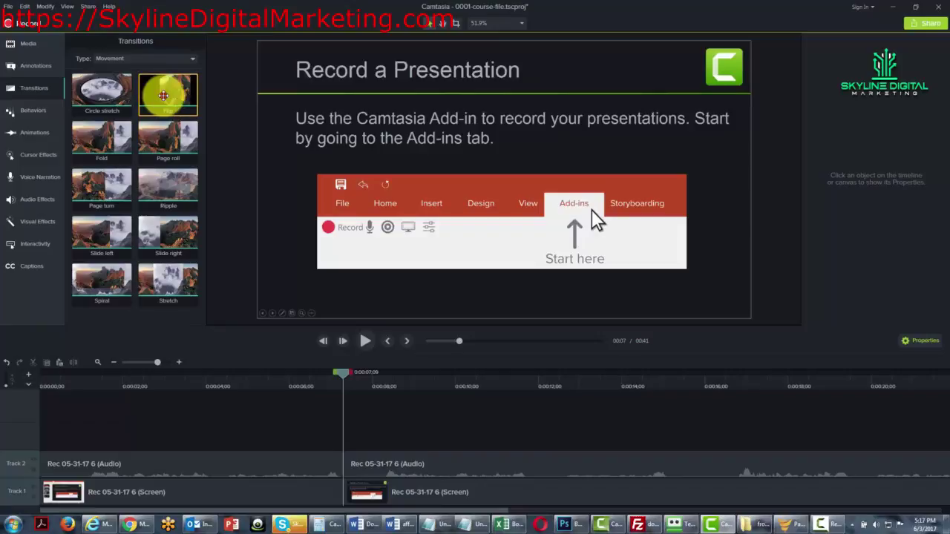
Add a Flip transition at the 0:07 cut and preview it from 0:06;27
drag(163, 95, 342, 486)
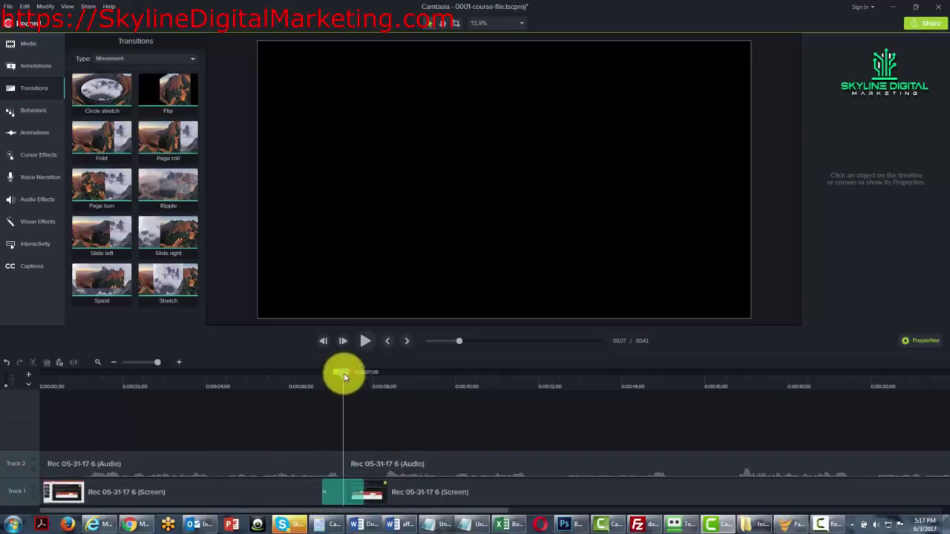
drag(343, 372, 315, 378)
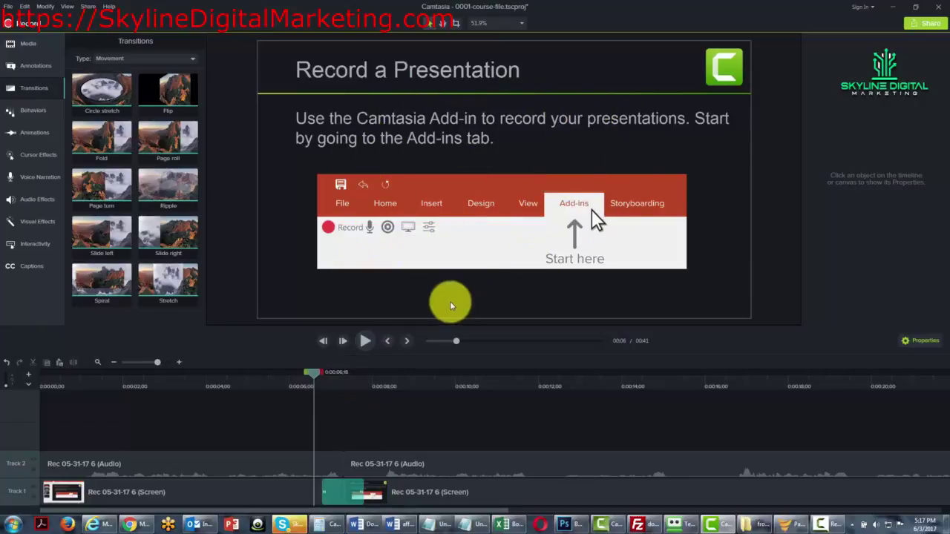
click(365, 342)
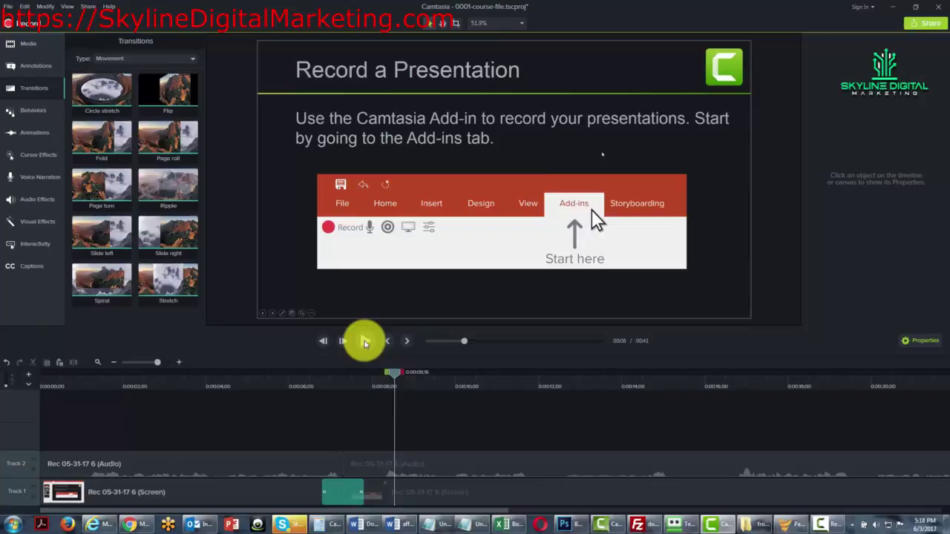
click(178, 61)
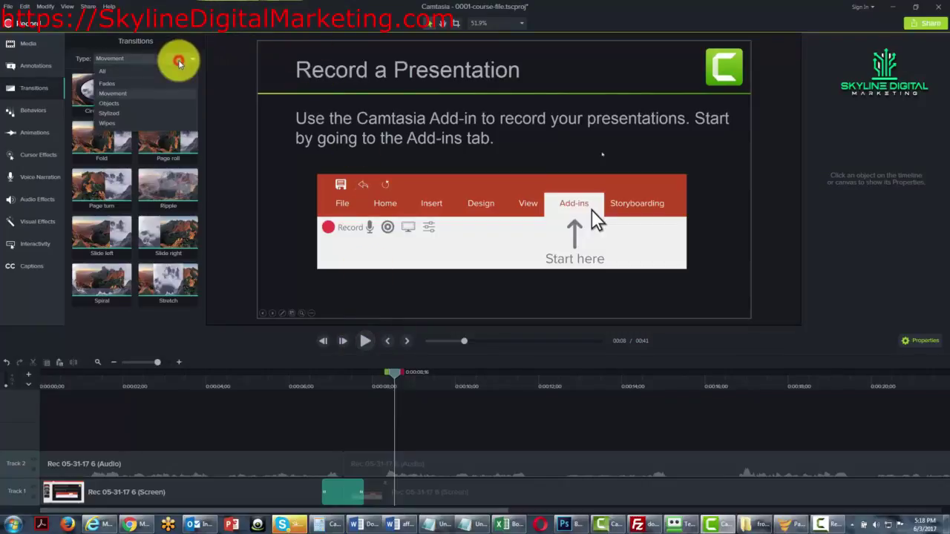
click(115, 104)
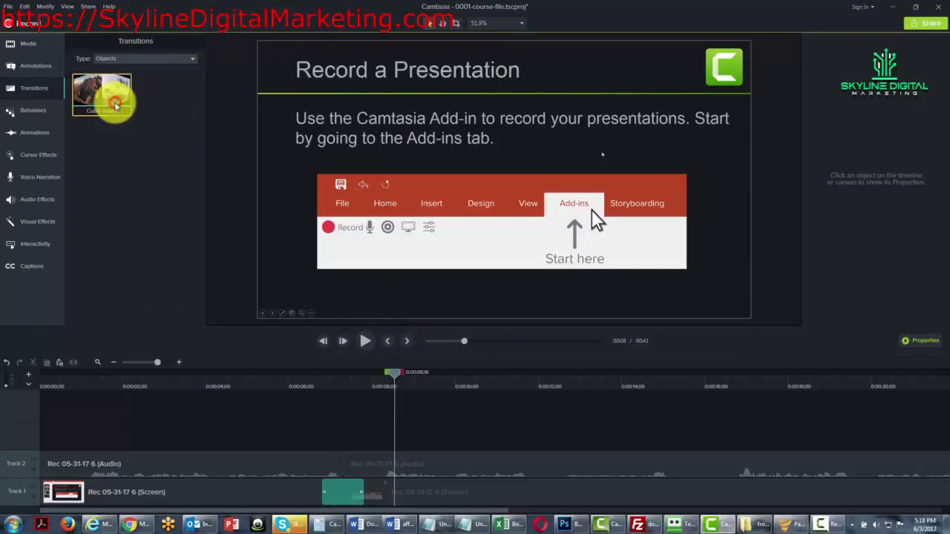
drag(115, 103, 339, 499)
right_click(339, 498)
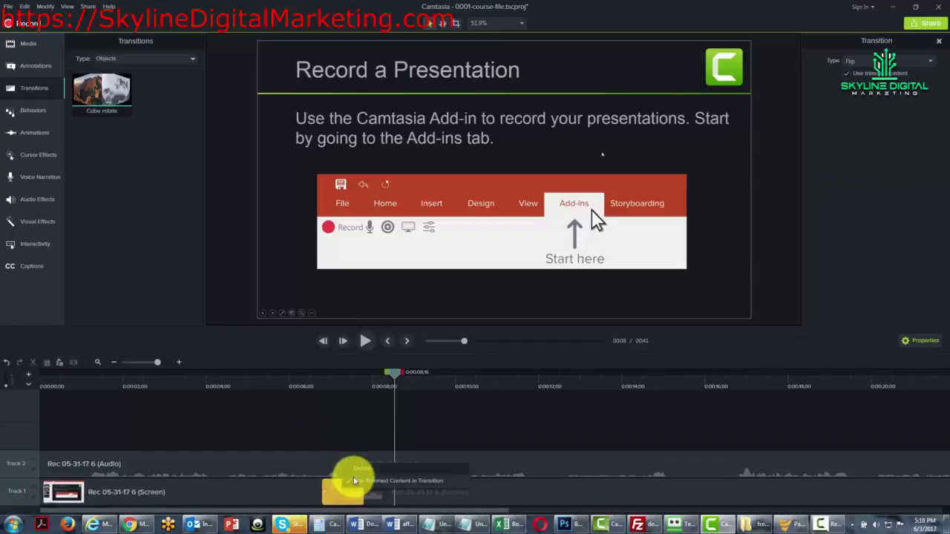
click(355, 474)
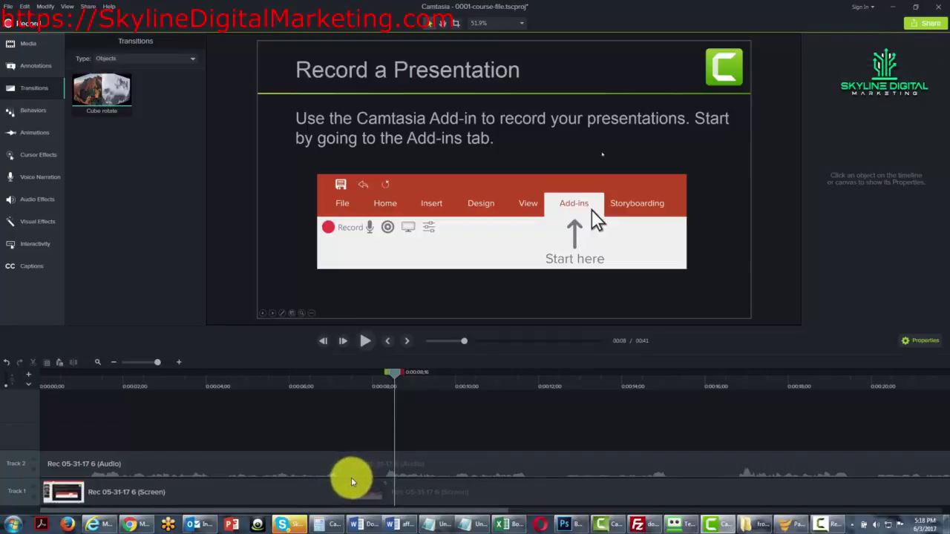
drag(109, 100, 333, 488)
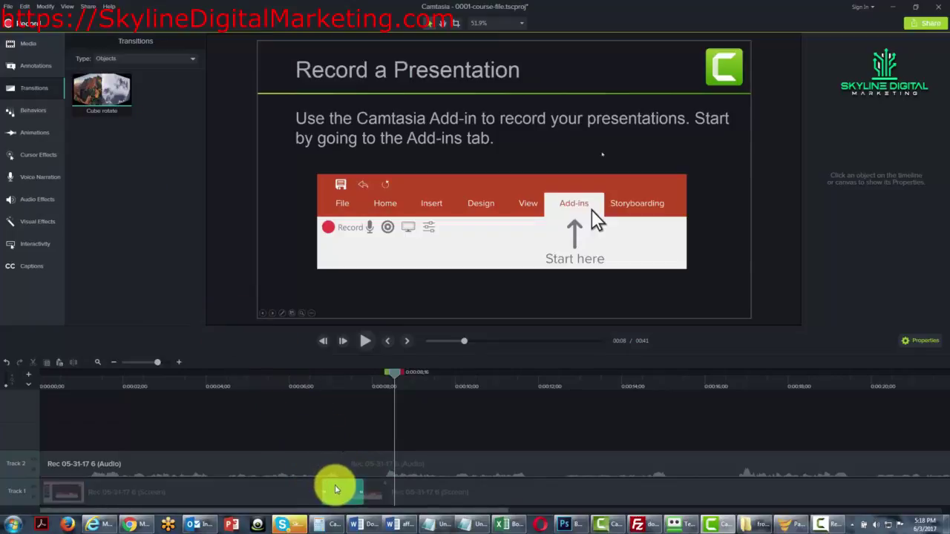
click(393, 368)
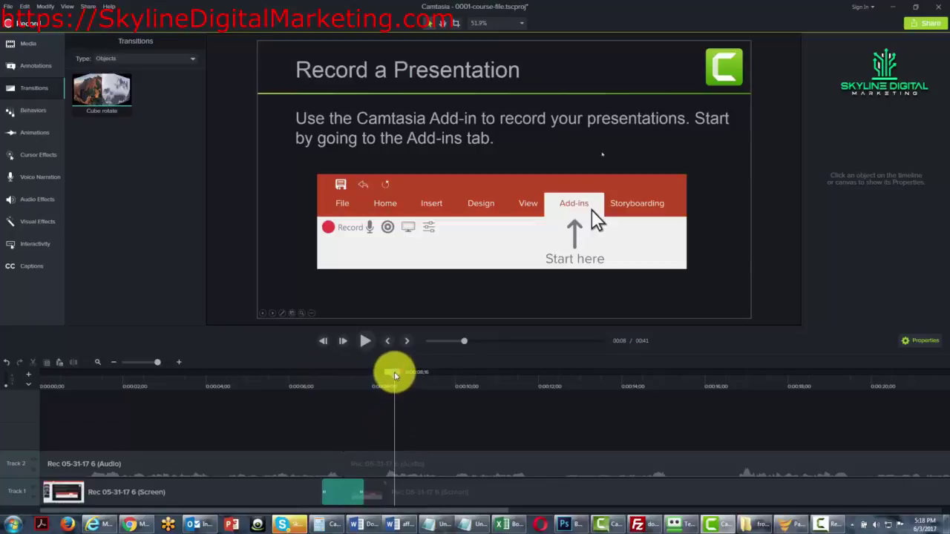
drag(393, 375, 293, 377)
click(363, 341)
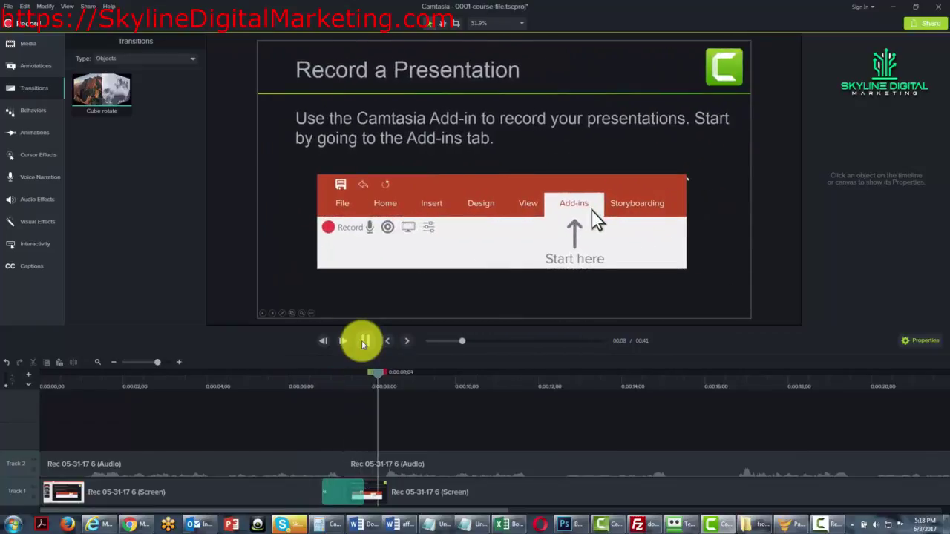
click(364, 343)
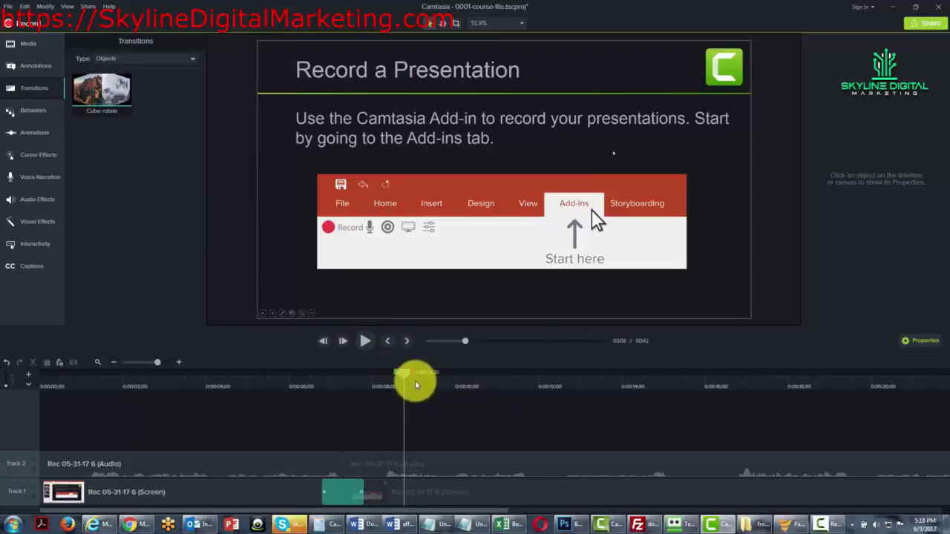
Scrub the playhead to the Recording Toolbar slide change at about 0:00:15;24
drag(403, 375, 698, 380)
click(576, 454)
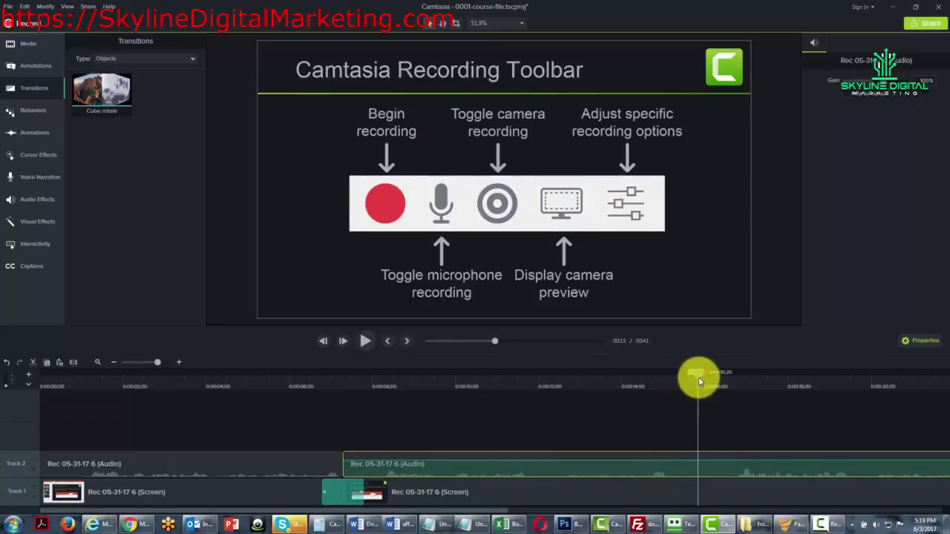
drag(698, 377, 696, 377)
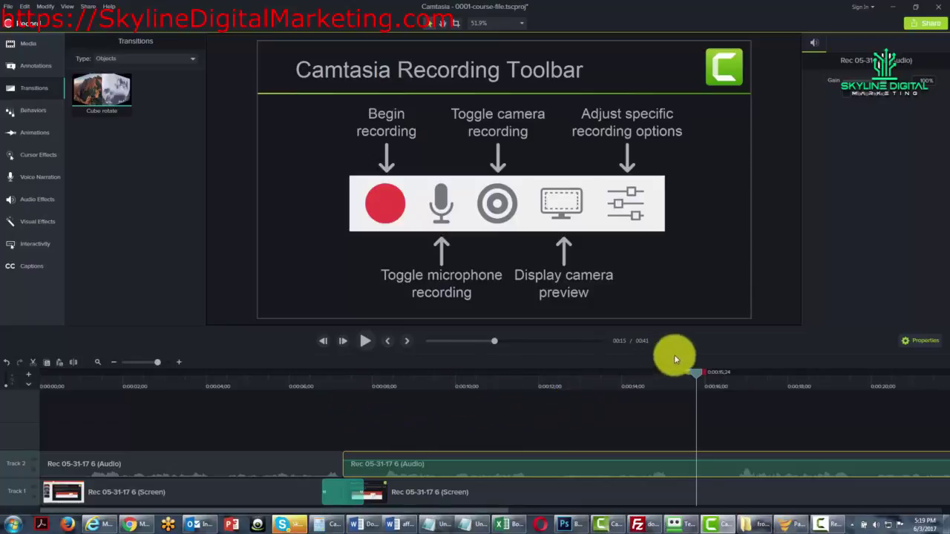
drag(698, 377, 696, 373)
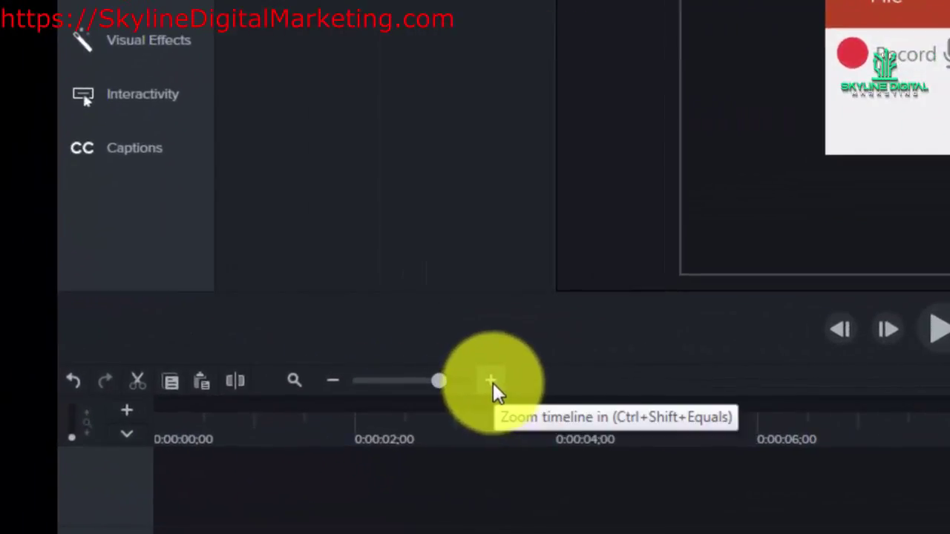
Split the recording at the 0:15 slide change and add a Flip transition there
click(492, 383)
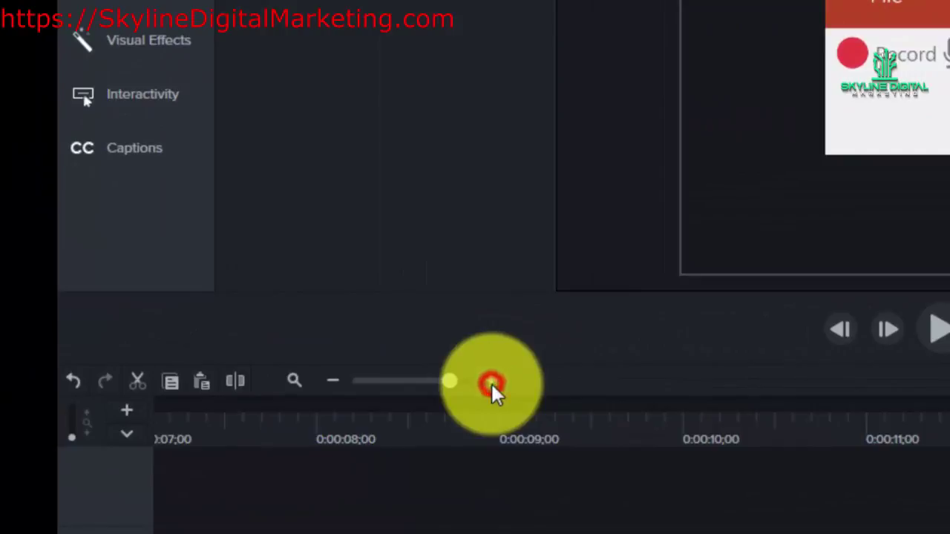
click(492, 384)
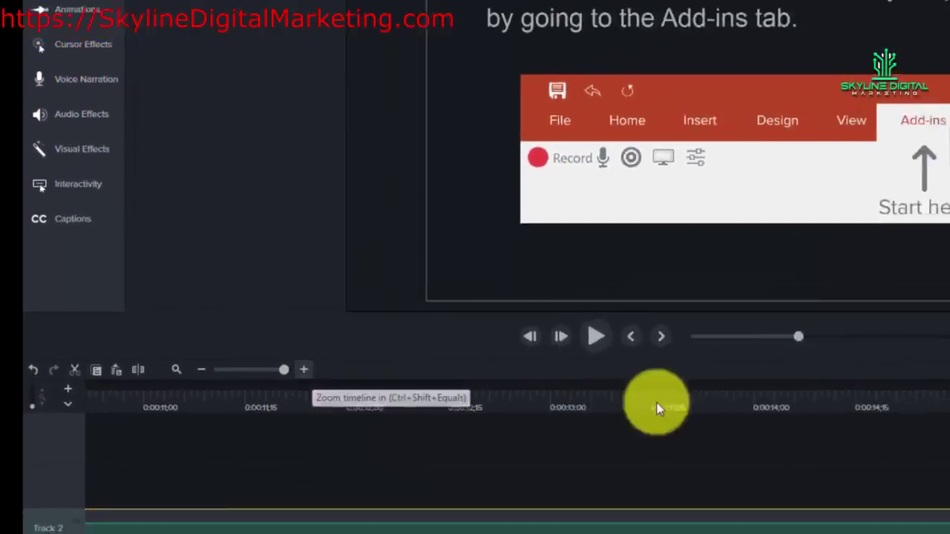
mouse_move(693, 375)
mouse_down()
mouse_move(623, 382)
mouse_move(703, 380)
mouse_up()
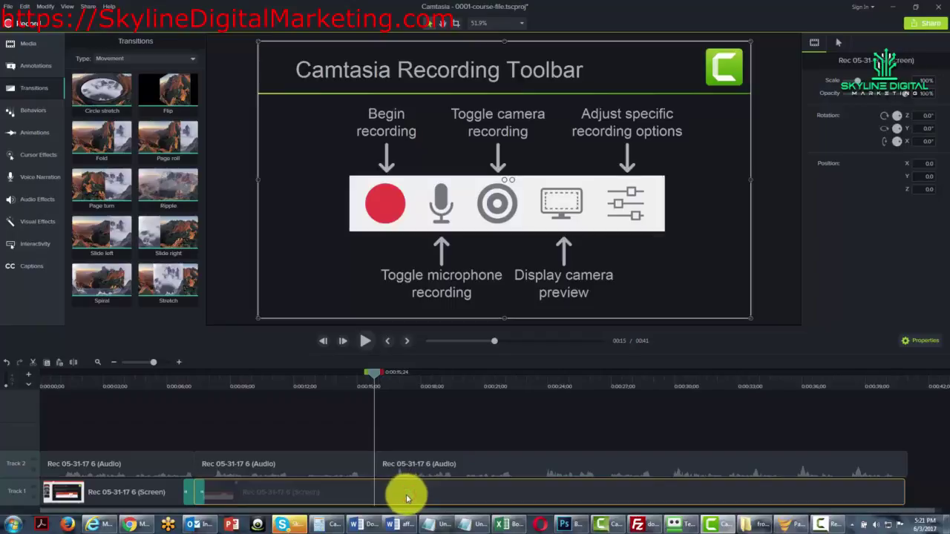
click(71, 363)
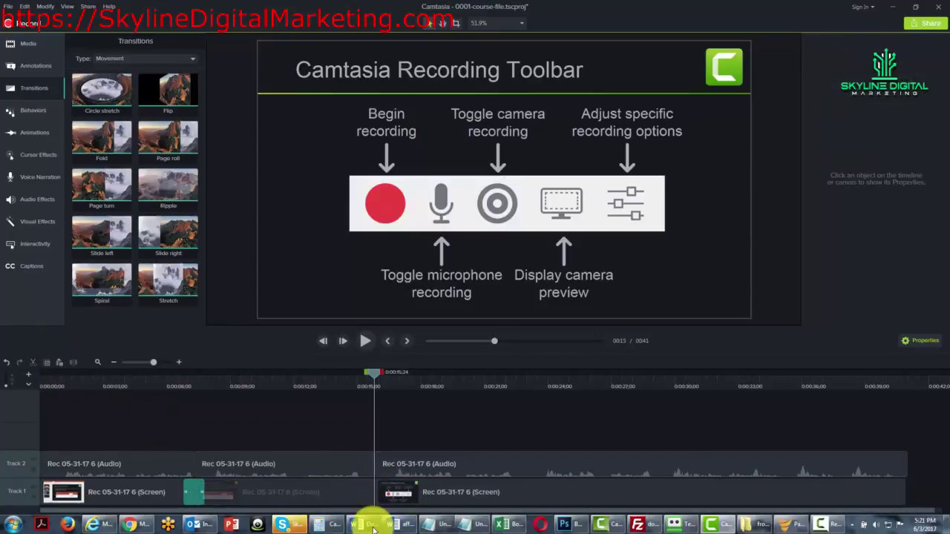
drag(169, 95, 371, 490)
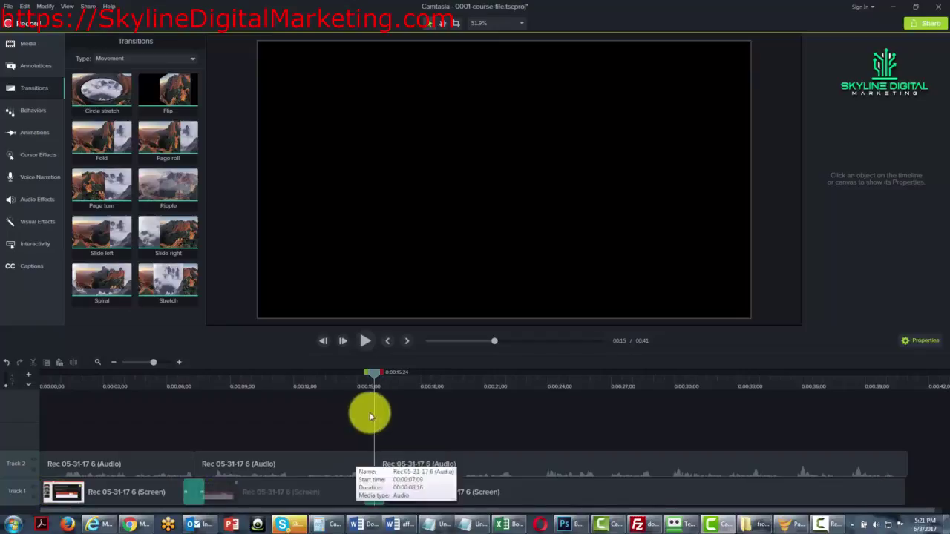
Preview the Flip transition at the 0:15 cut, pausing once the new slide shows
drag(373, 373, 345, 380)
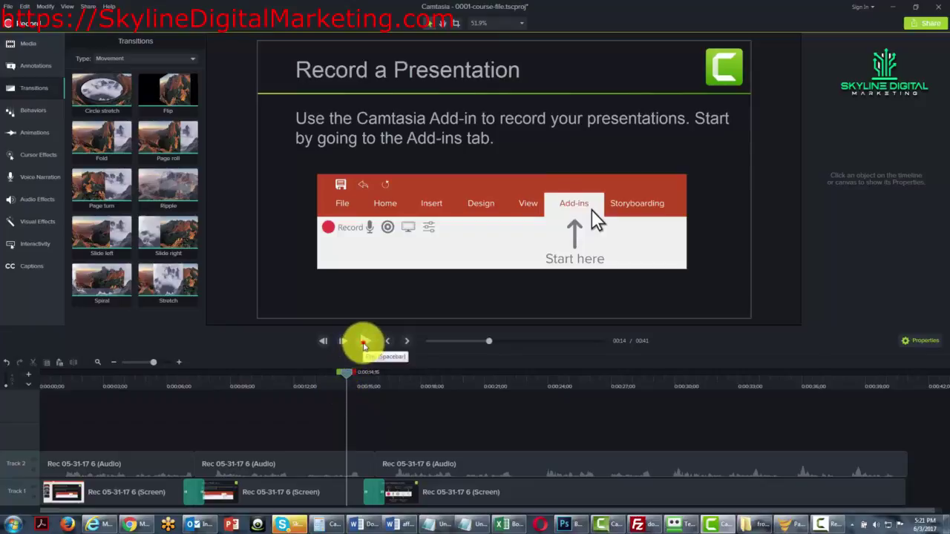
click(363, 344)
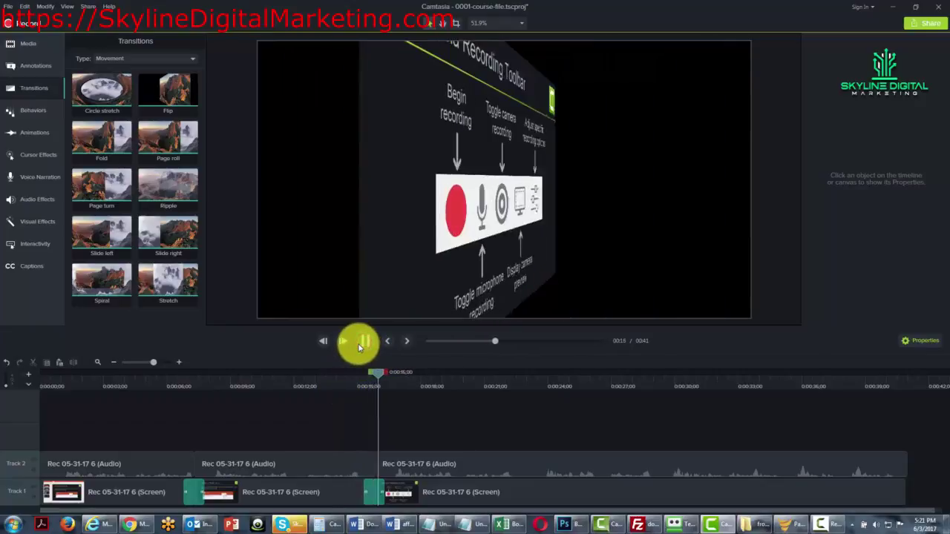
click(358, 341)
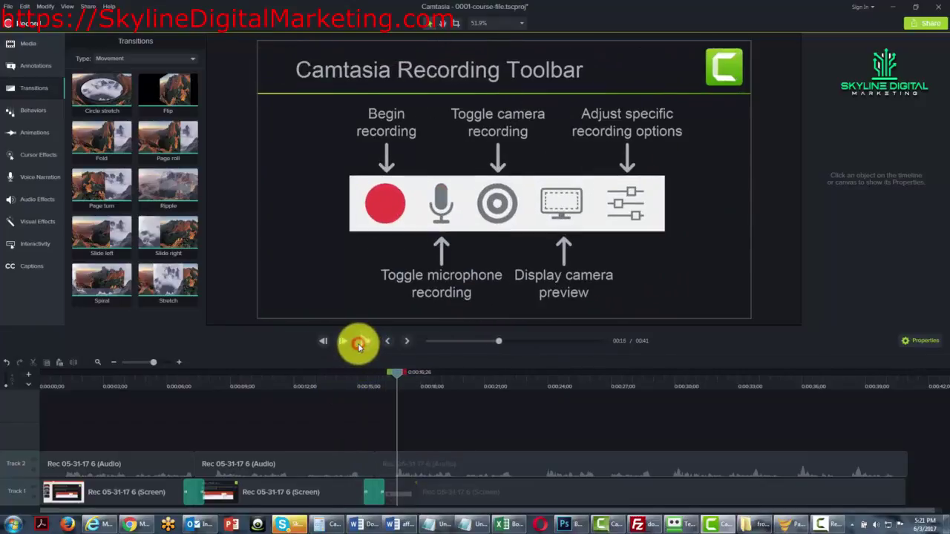
click(398, 415)
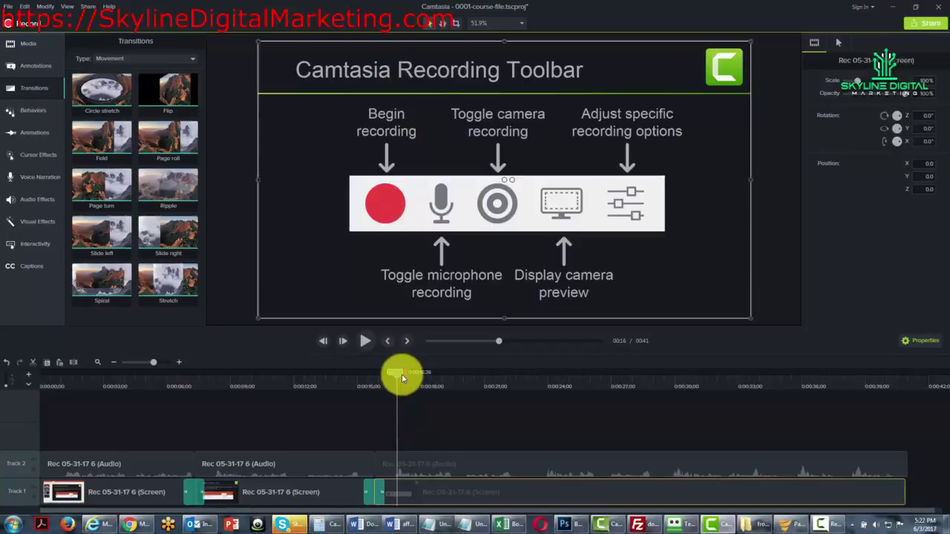
click(371, 494)
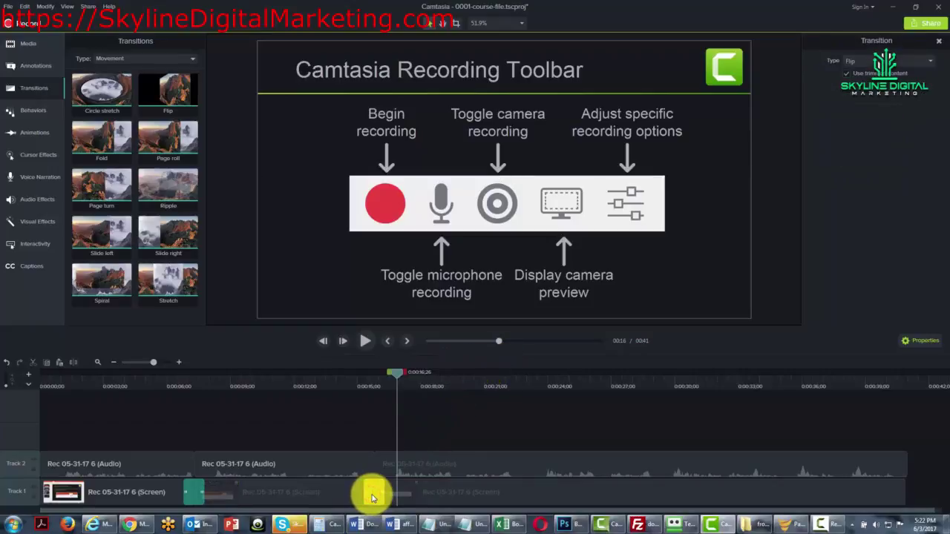
click(377, 499)
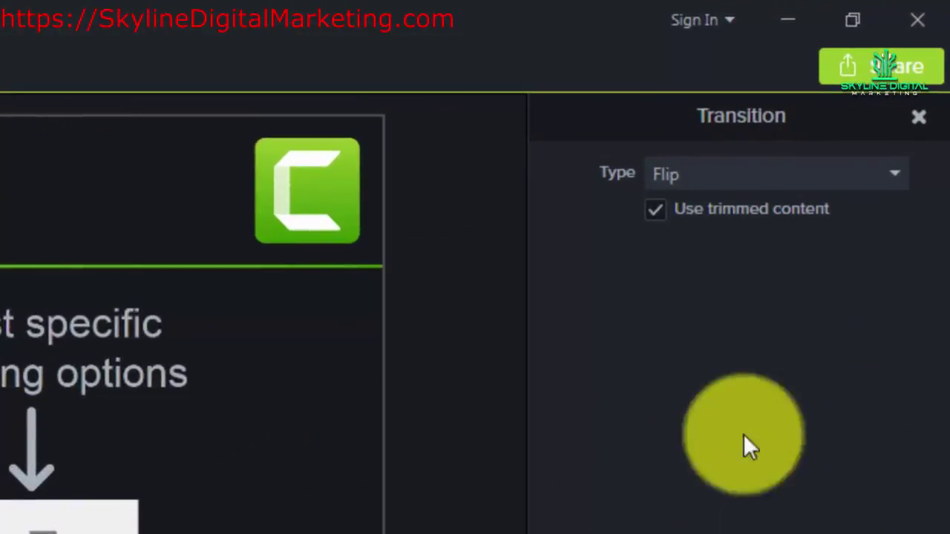
click(854, 170)
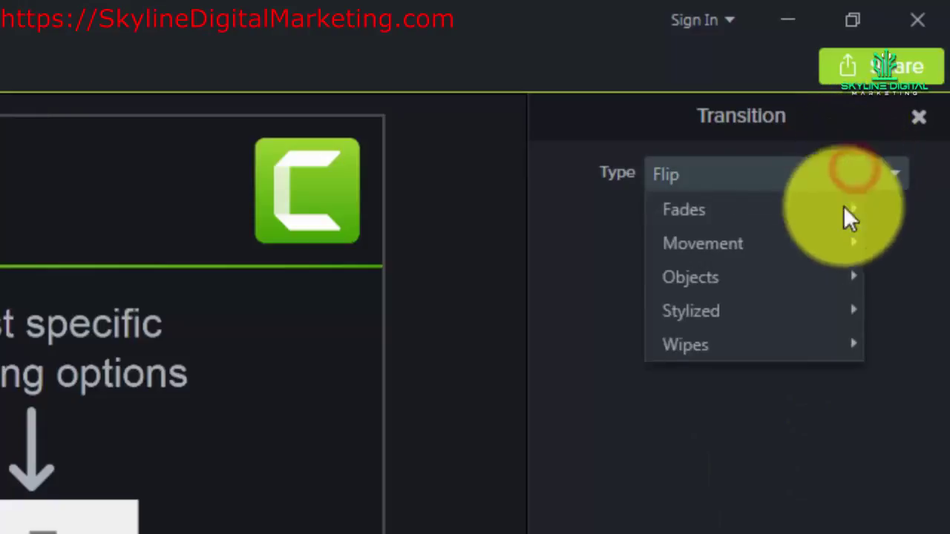
click(814, 528)
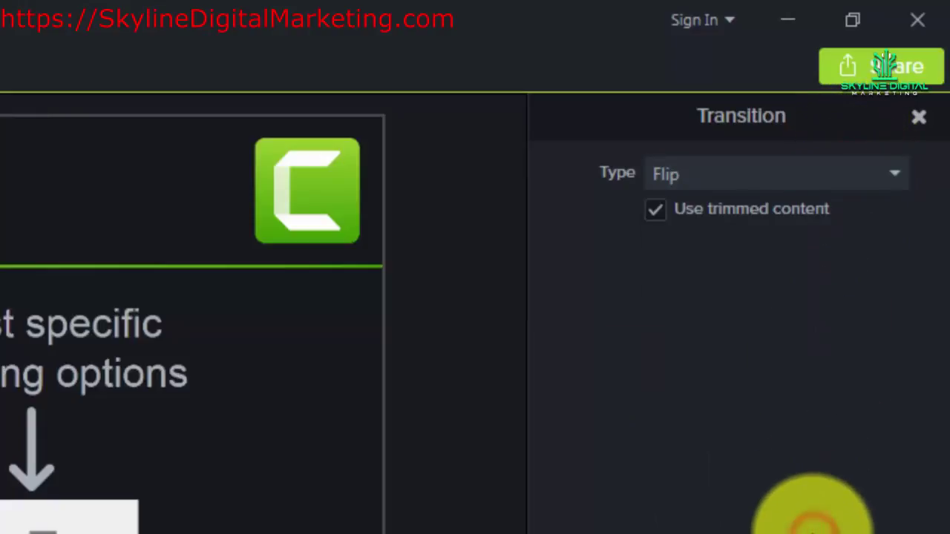
click(795, 531)
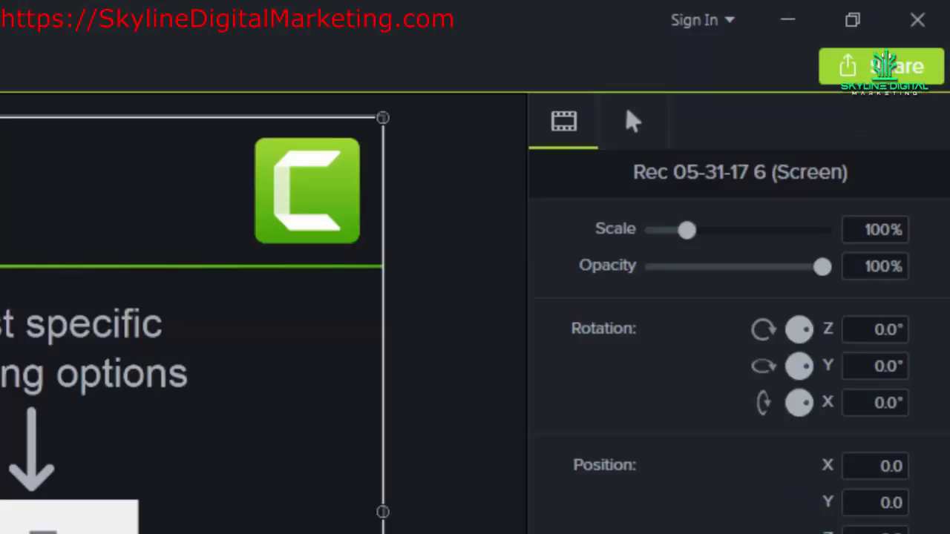